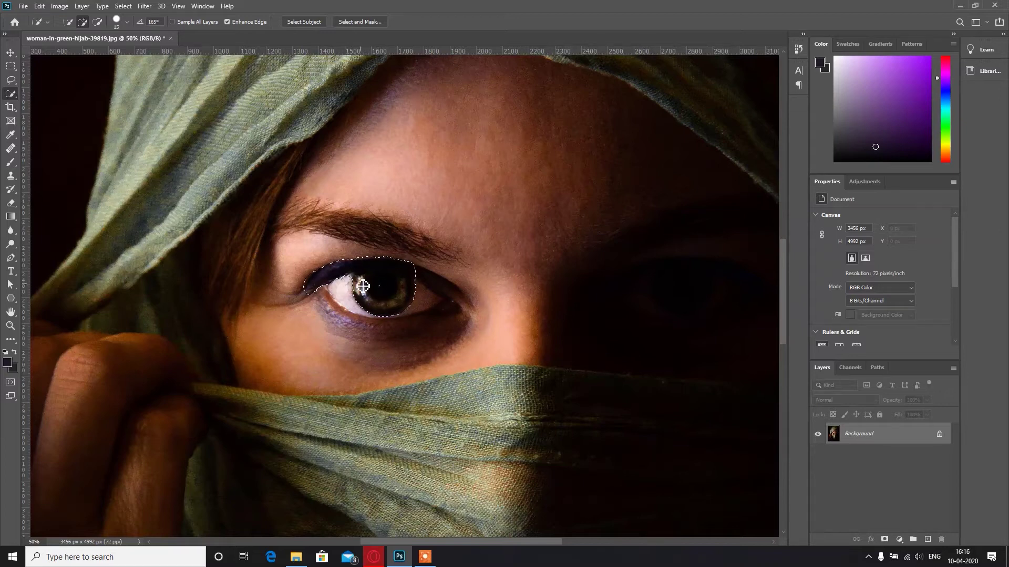
click(97, 21)
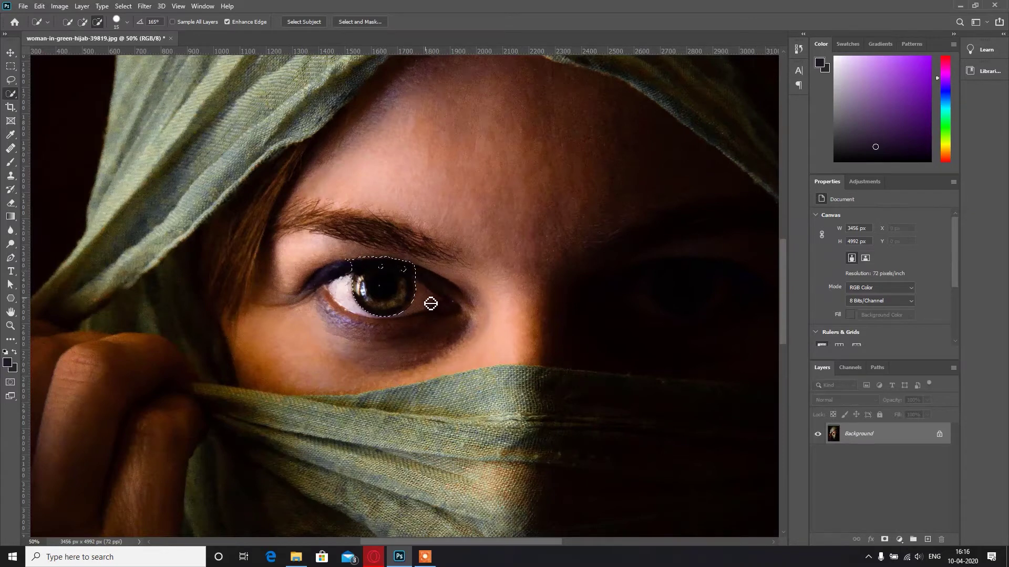
click(387, 273)
click(11, 53)
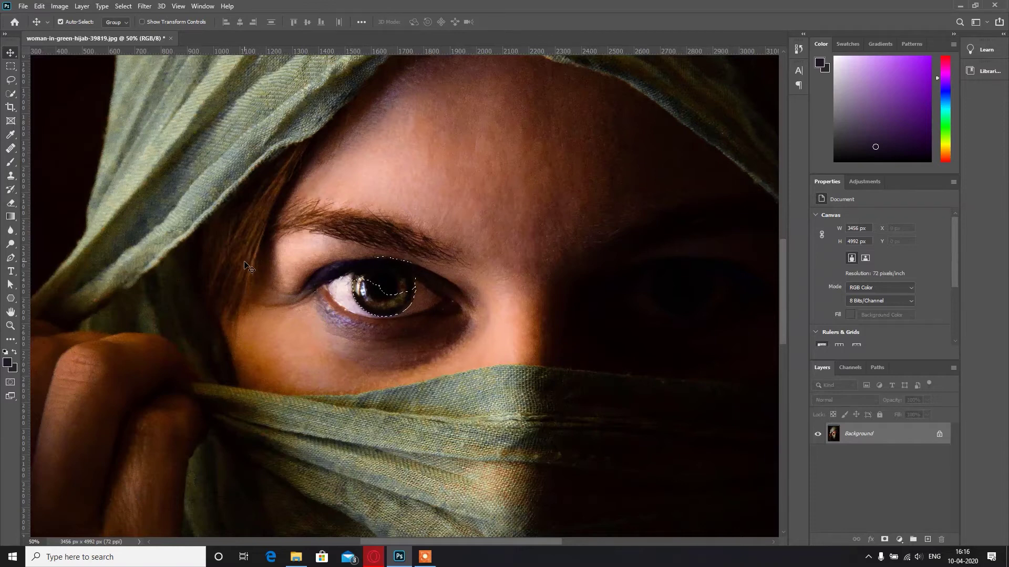
Clear the existing selection and draw an elliptical selection around the iris of the lit eye.
key(ctrl+d)
click(10, 70)
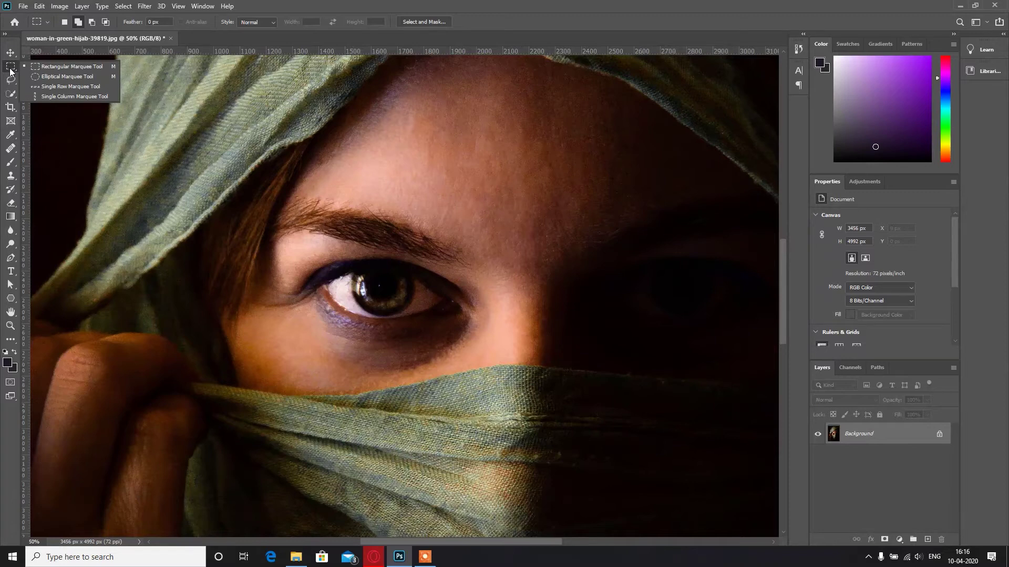
click(48, 77)
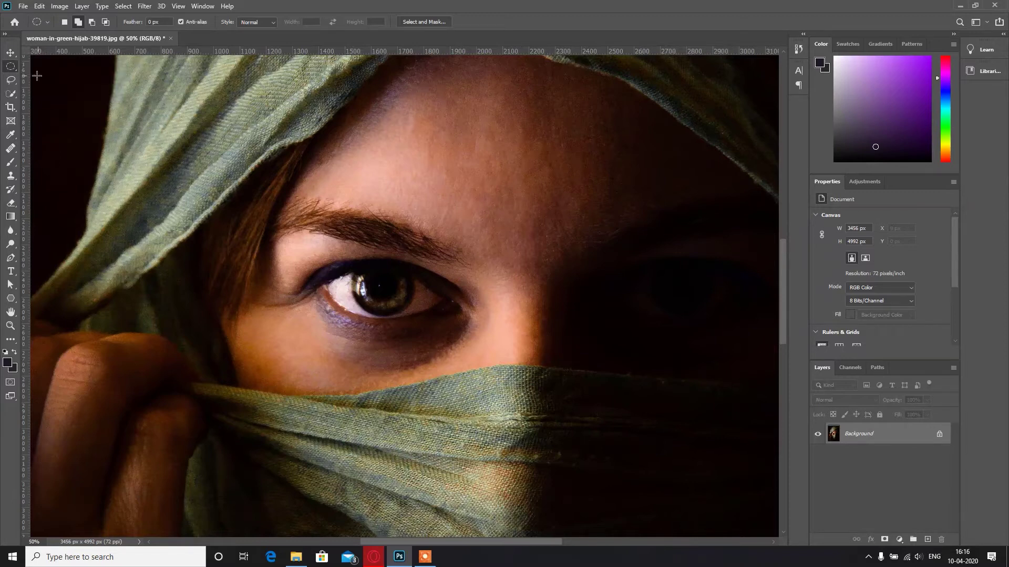
drag(353, 263, 415, 312)
Subtract the part of the iris selection that overlaps the upper eyelid using the Lasso tool.
click(11, 85)
right_click(11, 85)
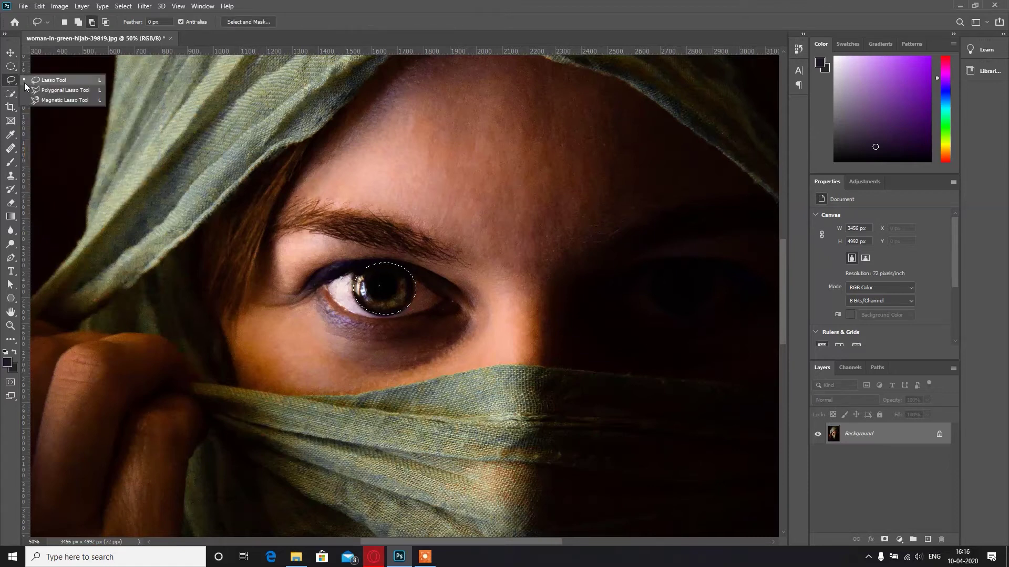
click(29, 81)
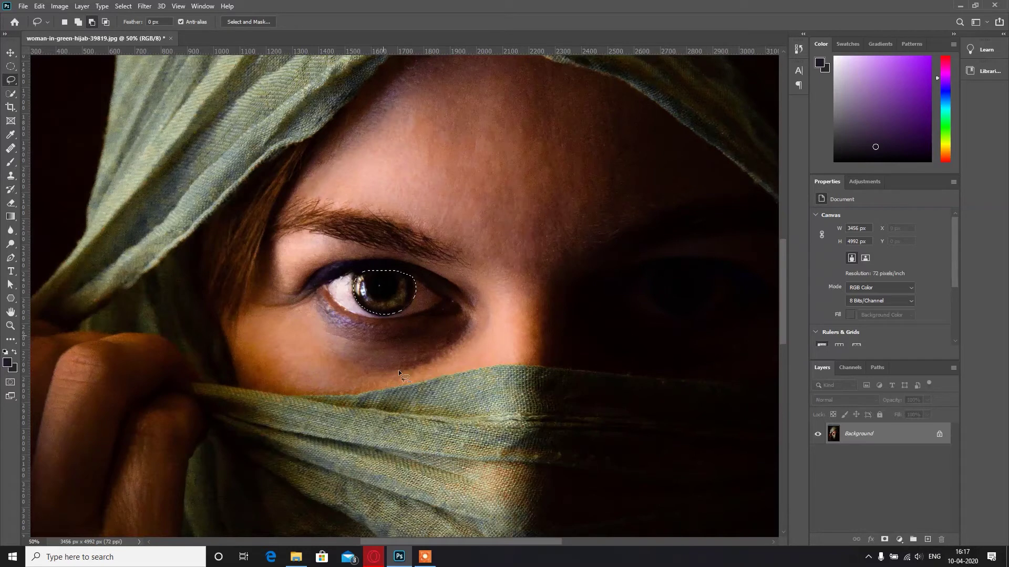
Add an elliptical selection about 237 by 187 px around the shadowed eye's iris and trim its upper edge with the Lasso tool.
drag(487, 542, 546, 549)
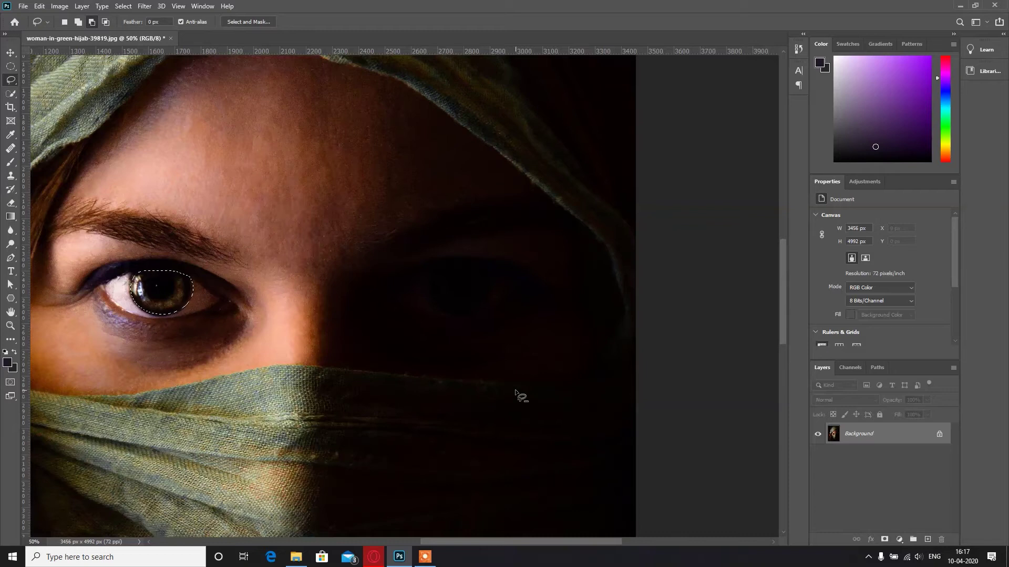
key(ctrl+plus)
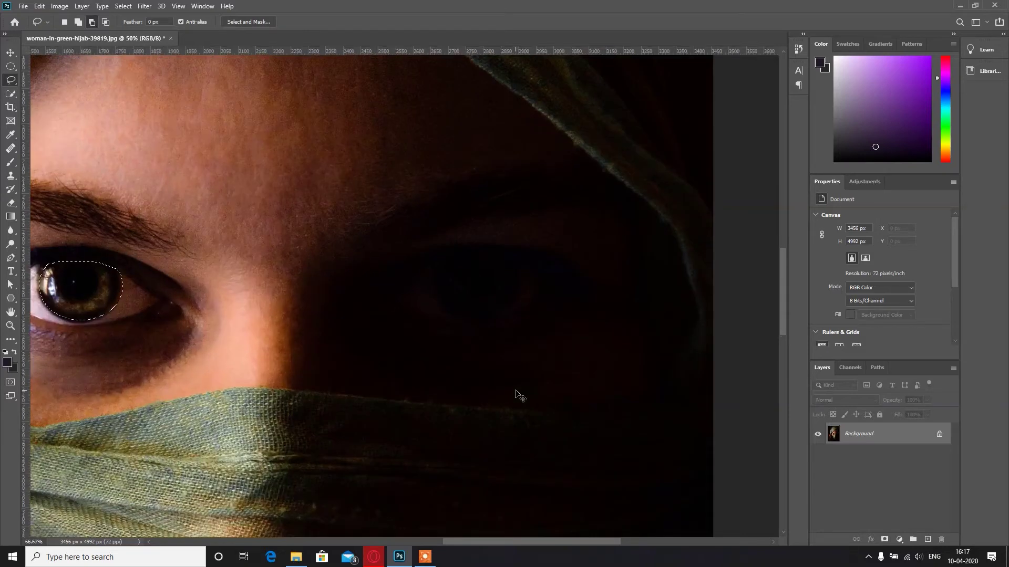
key(ctrl+plus)
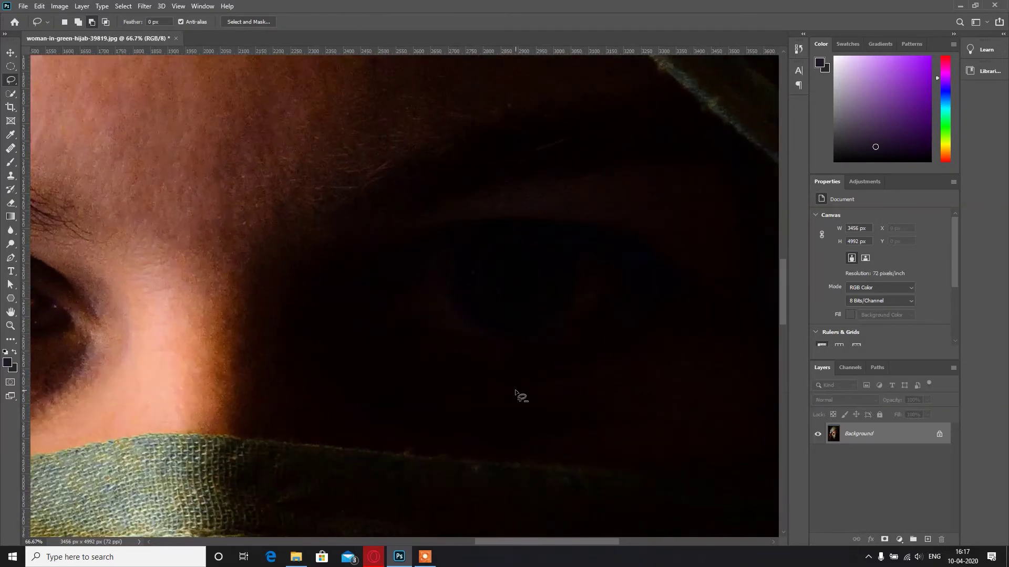
key(m)
drag(452, 238, 575, 335)
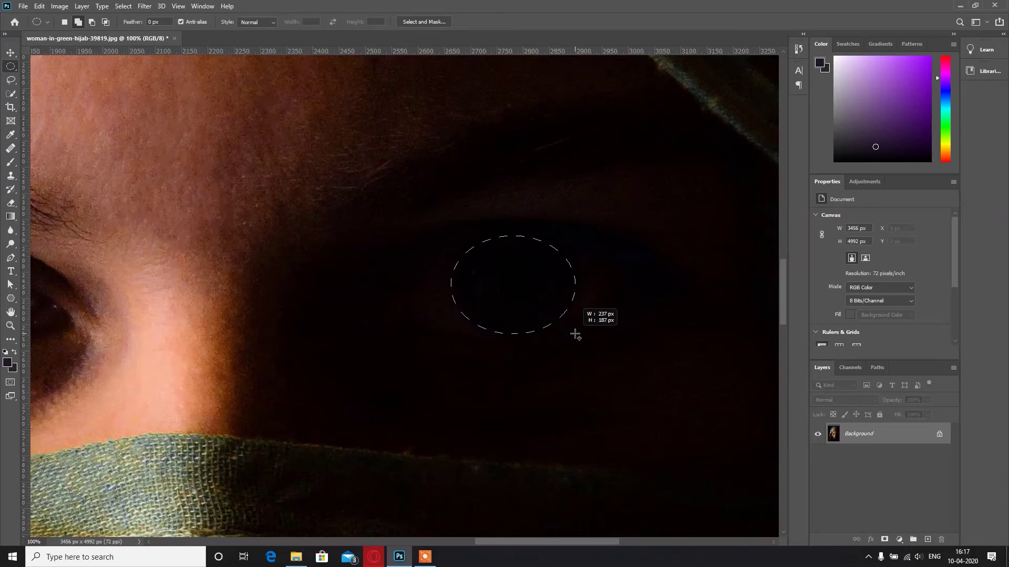
drag(575, 335, 575, 335)
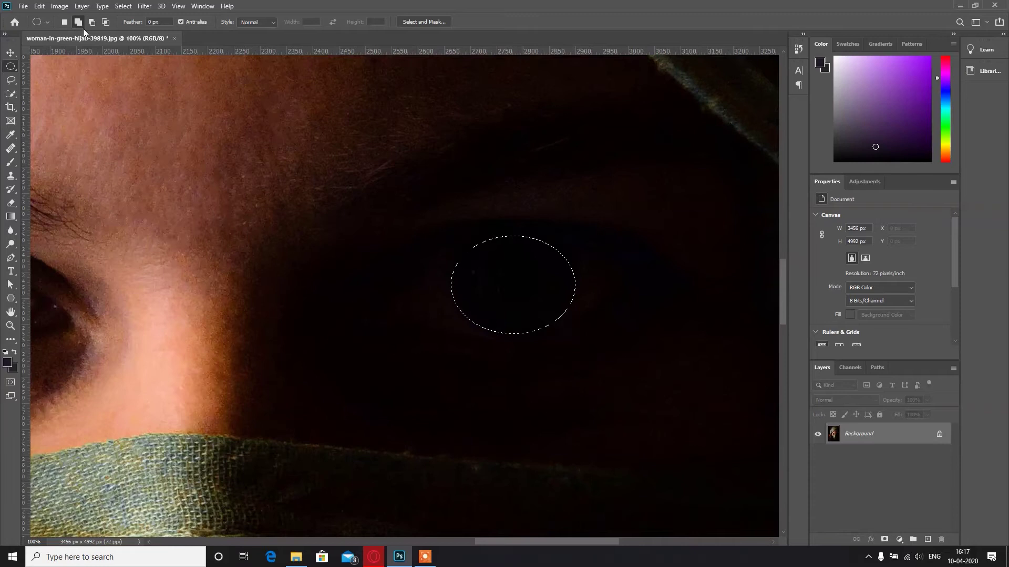
click(11, 82)
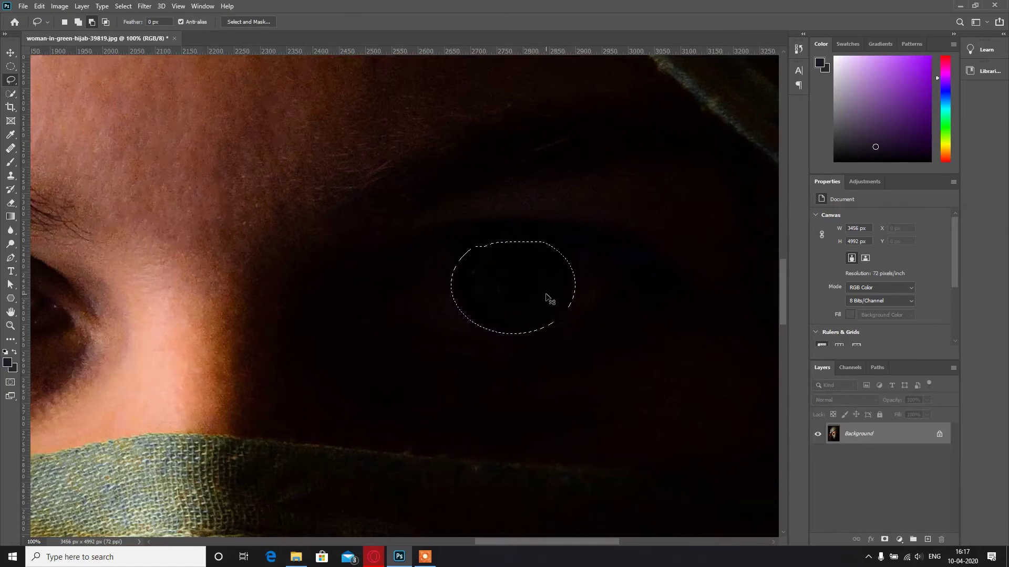
Add a Hue/Saturation adjustment layer limited to both selected irises and turn on Colorize.
key(ctrl+0)
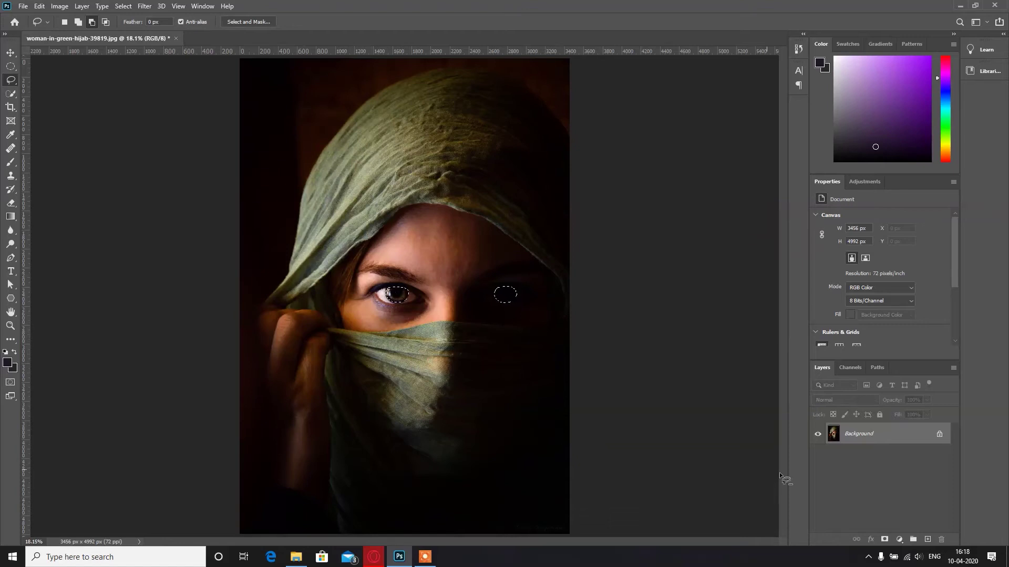
click(899, 540)
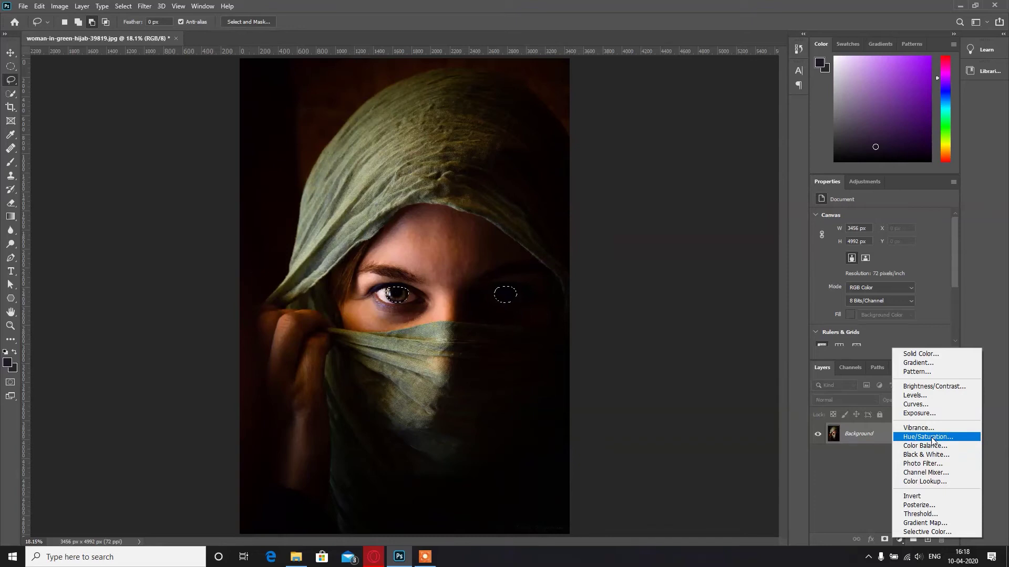
click(931, 438)
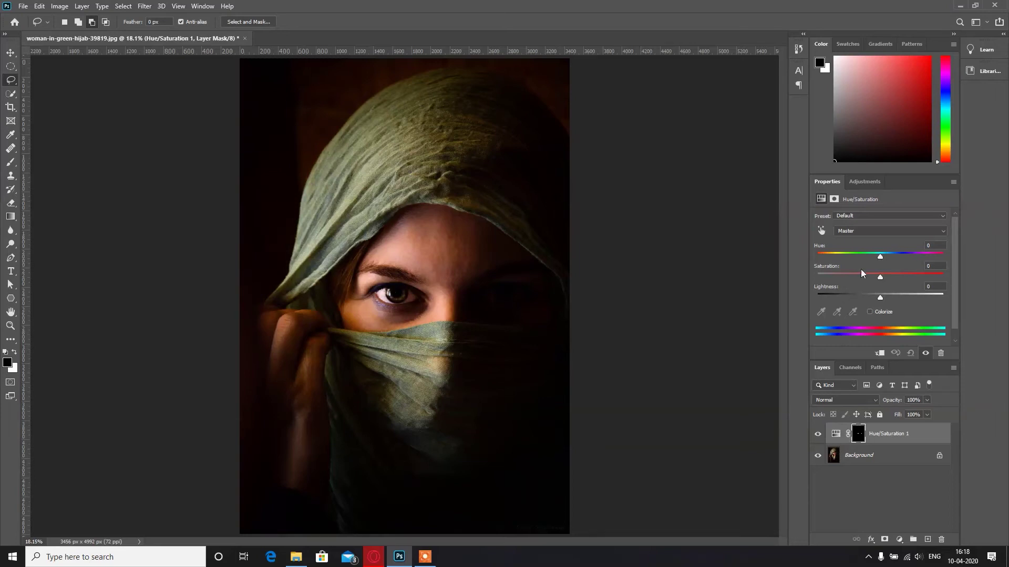
click(869, 312)
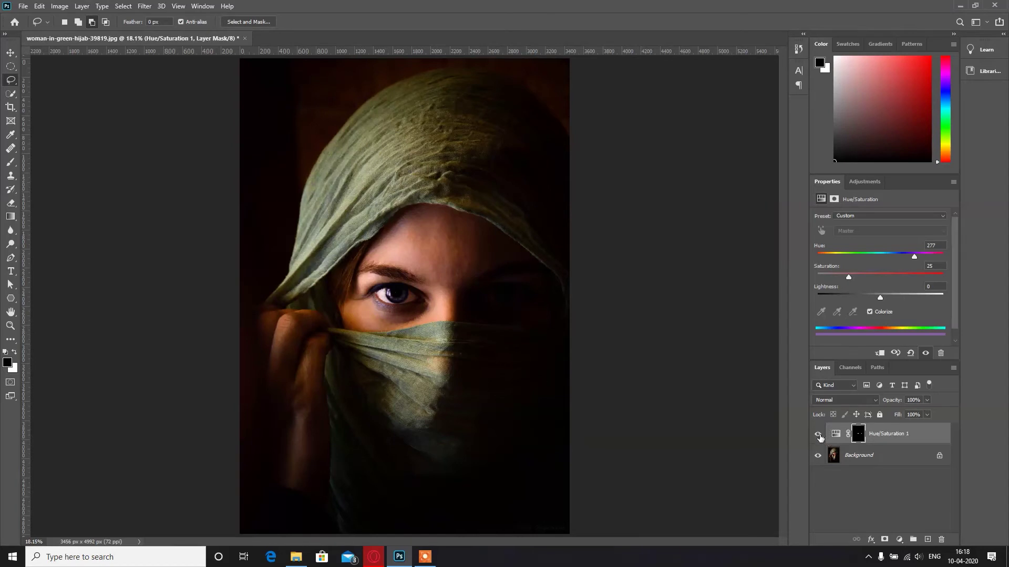
Toggle the Hue/Saturation layer's visibility to compare the eyes before and after the color change.
click(818, 435)
click(818, 435)
click(818, 435)
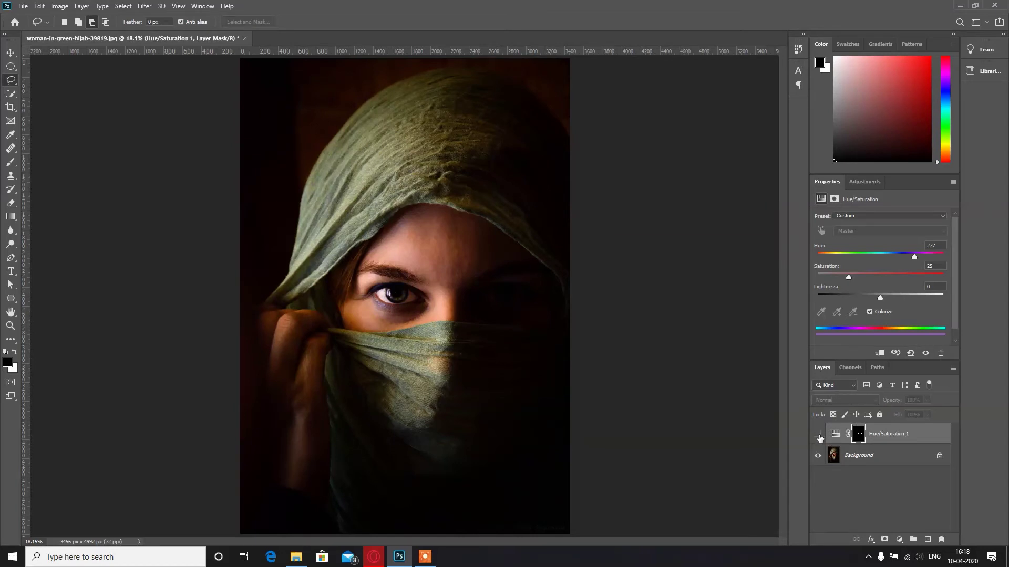
click(818, 435)
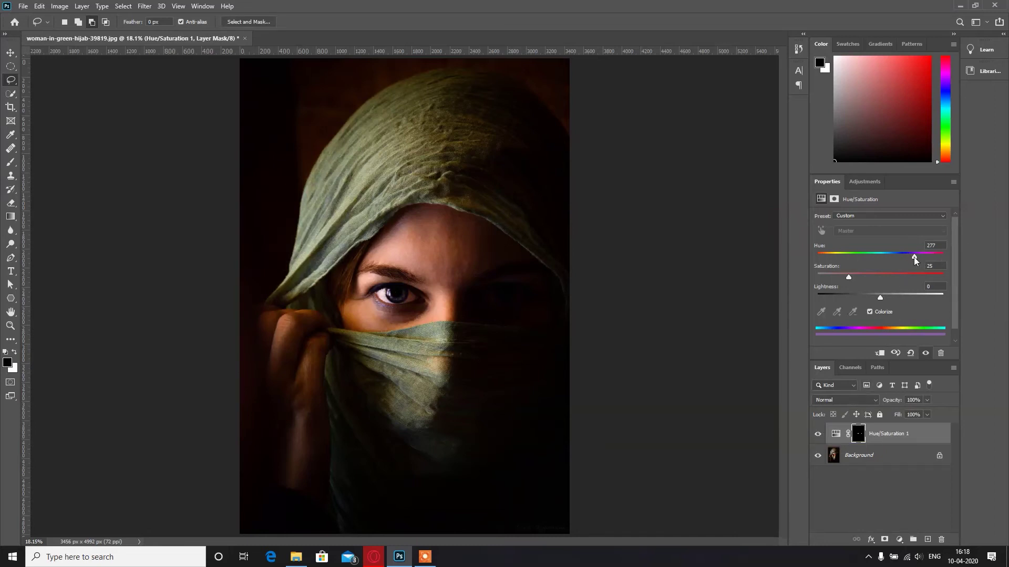
Recolor the irises green by setting Hue to 155, Saturation to 33 and Lightness to -12.
drag(914, 260, 873, 300)
click(847, 278)
key(ctrl+plus)
key(ctrl+plus)
key(ctrl+plus)
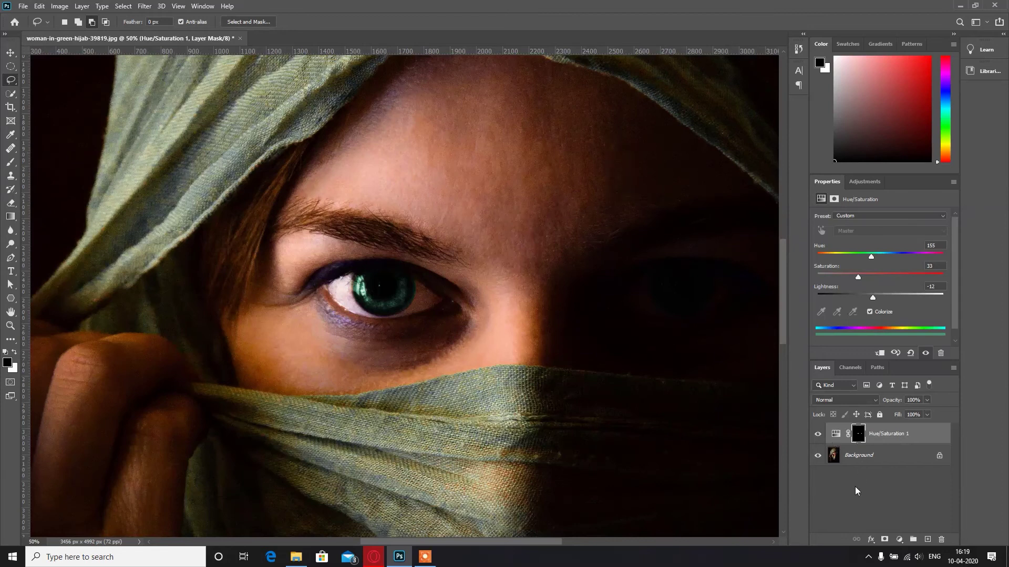
Feather the Hue/Saturation layer's mask by 9.0 px to soften the edges of the iris color.
click(858, 435)
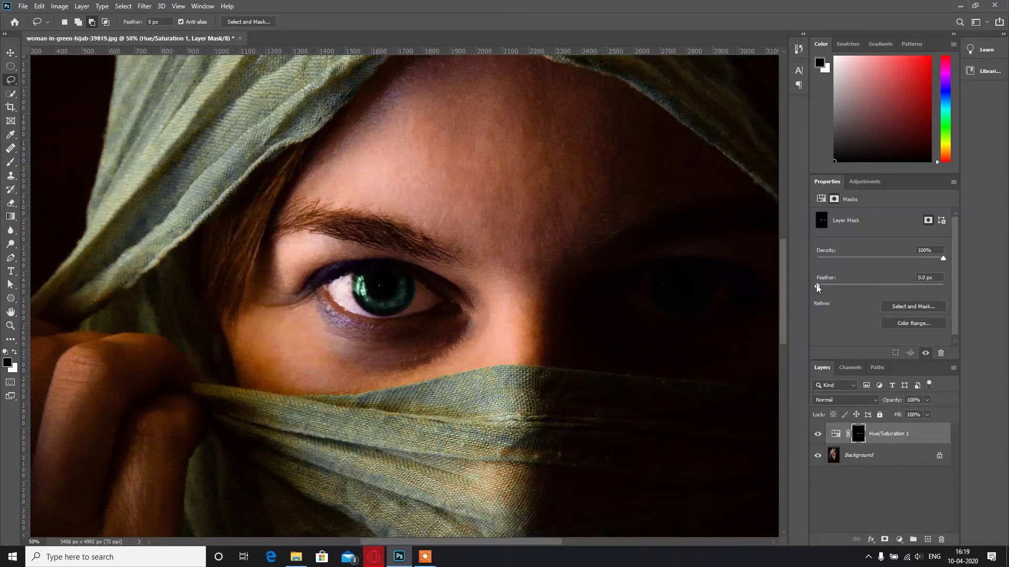
drag(817, 286, 863, 288)
key(ctrl+0)
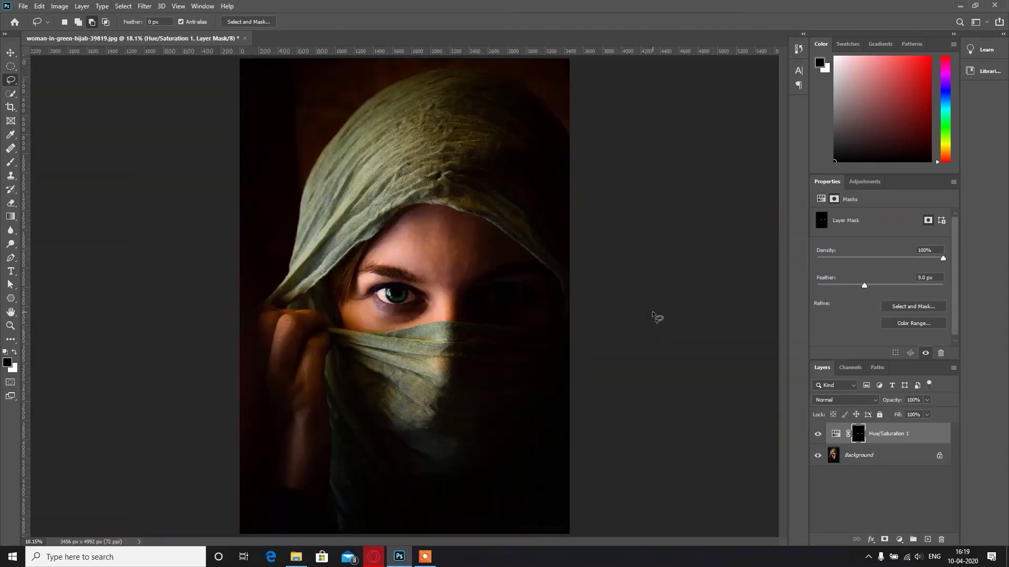